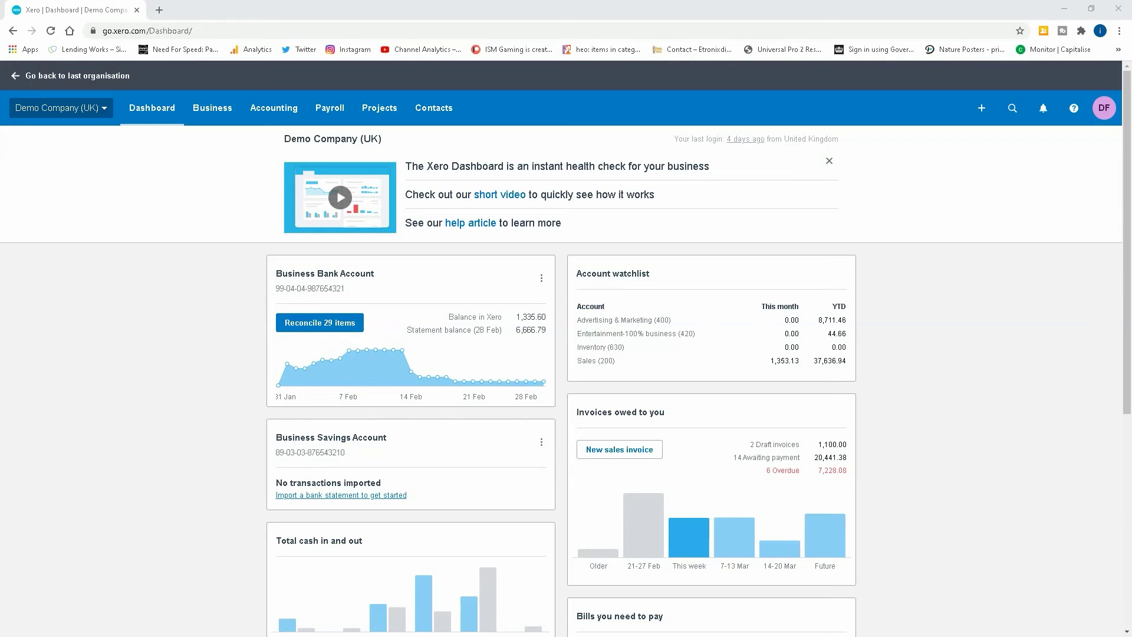
Under Advanced > Tax rates, add the four Domestic Reverse Charge rates: 20% and 5%, income and expenses.
click(276, 108)
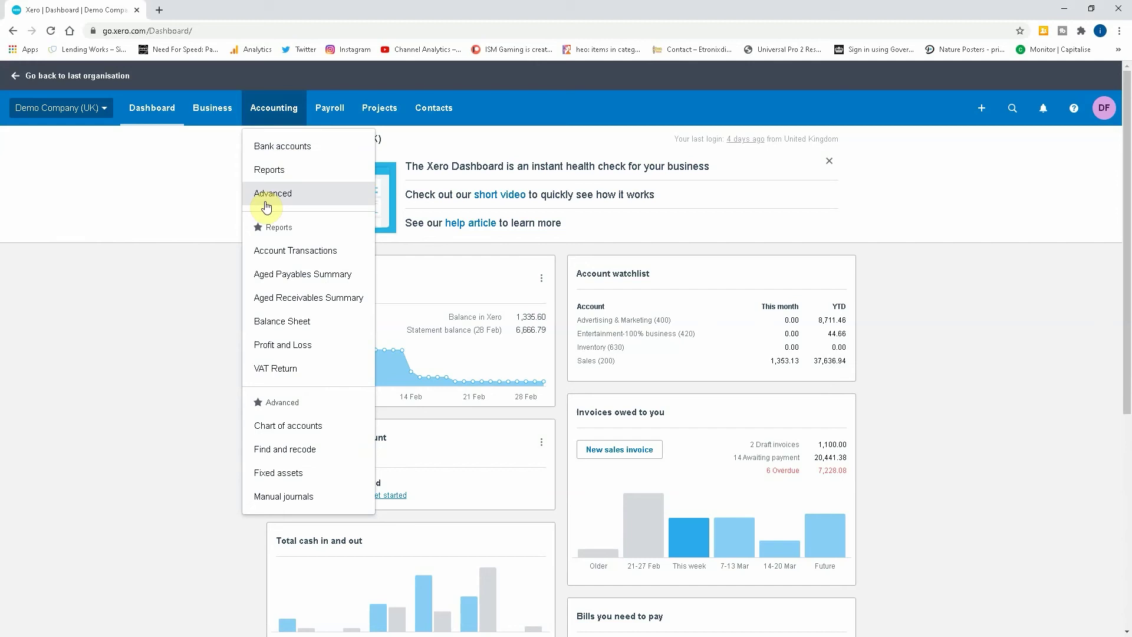
click(265, 202)
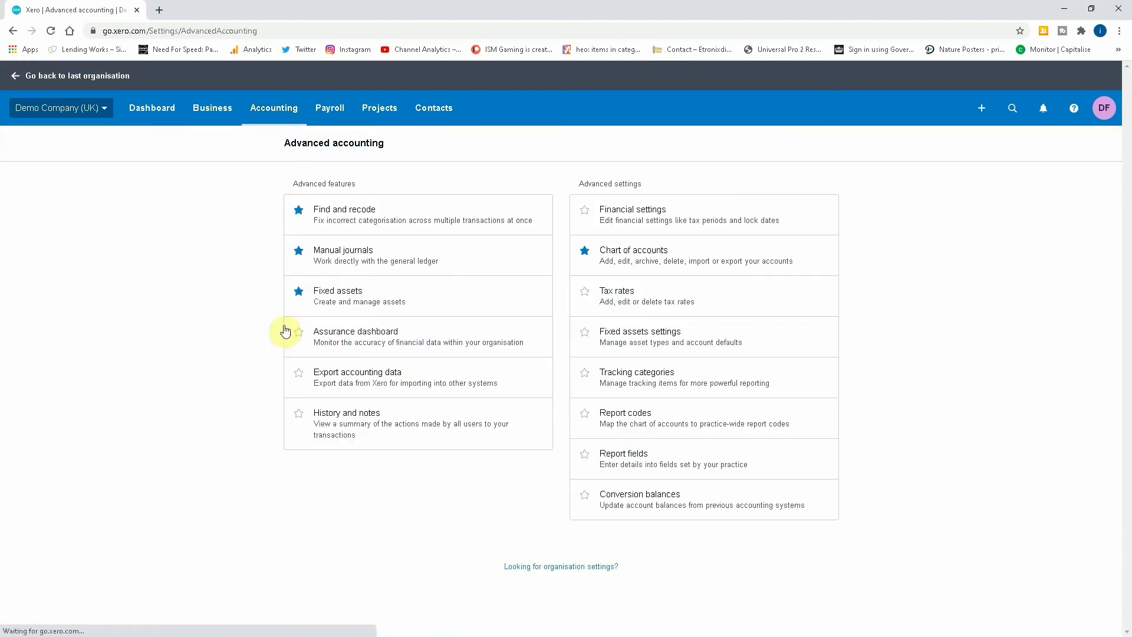
click(609, 296)
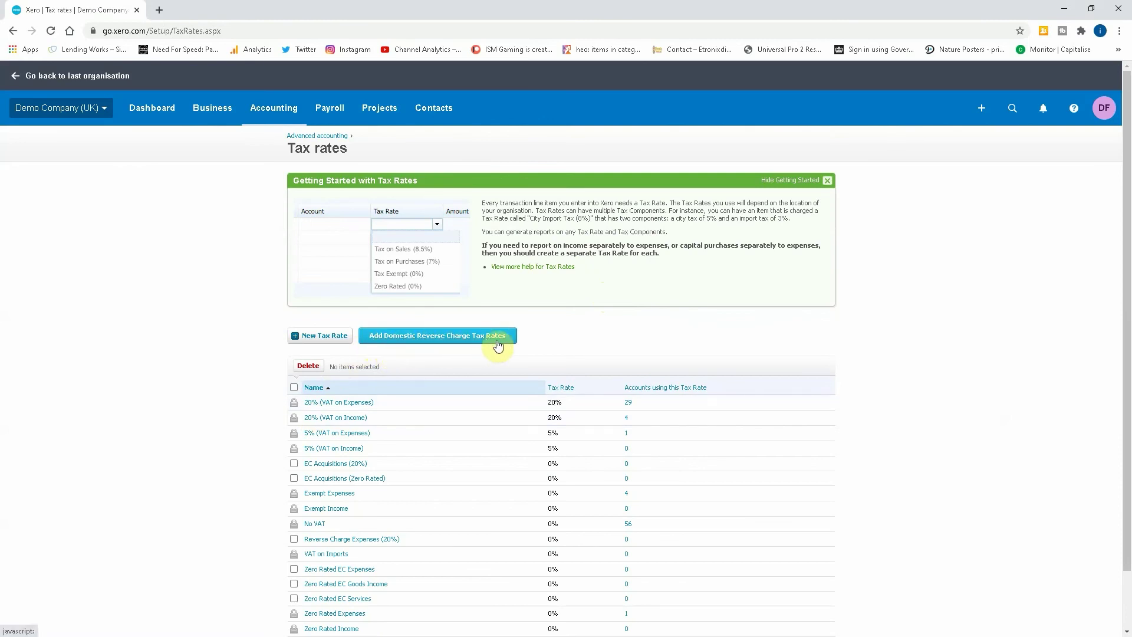
click(421, 337)
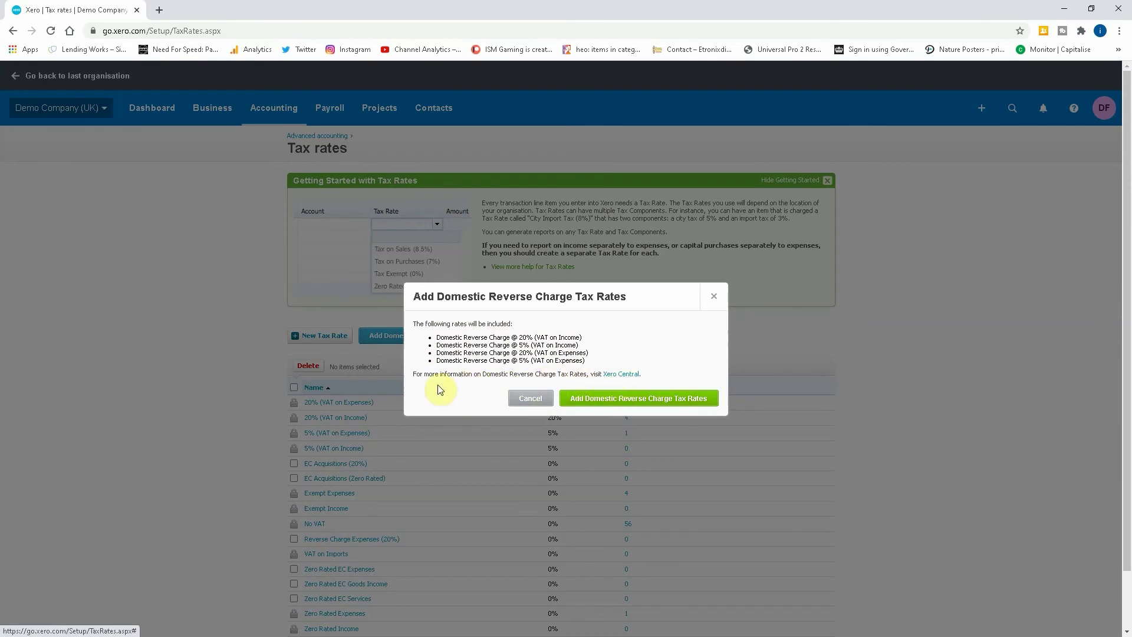
click(622, 400)
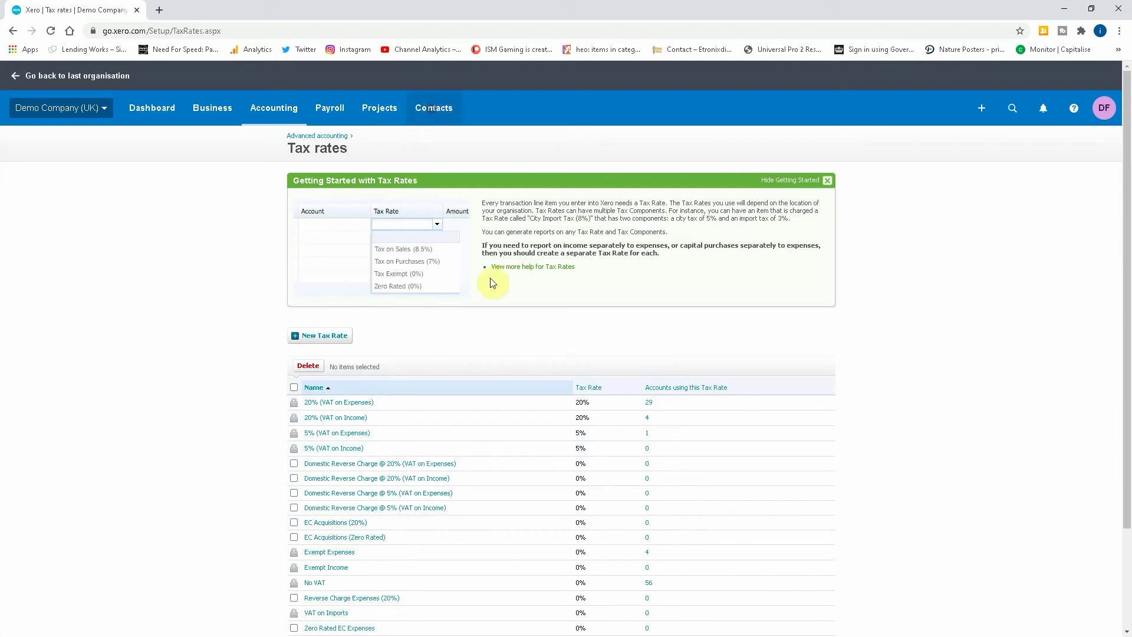
Start a new customer contact named ABC Construction.
click(434, 108)
click(435, 171)
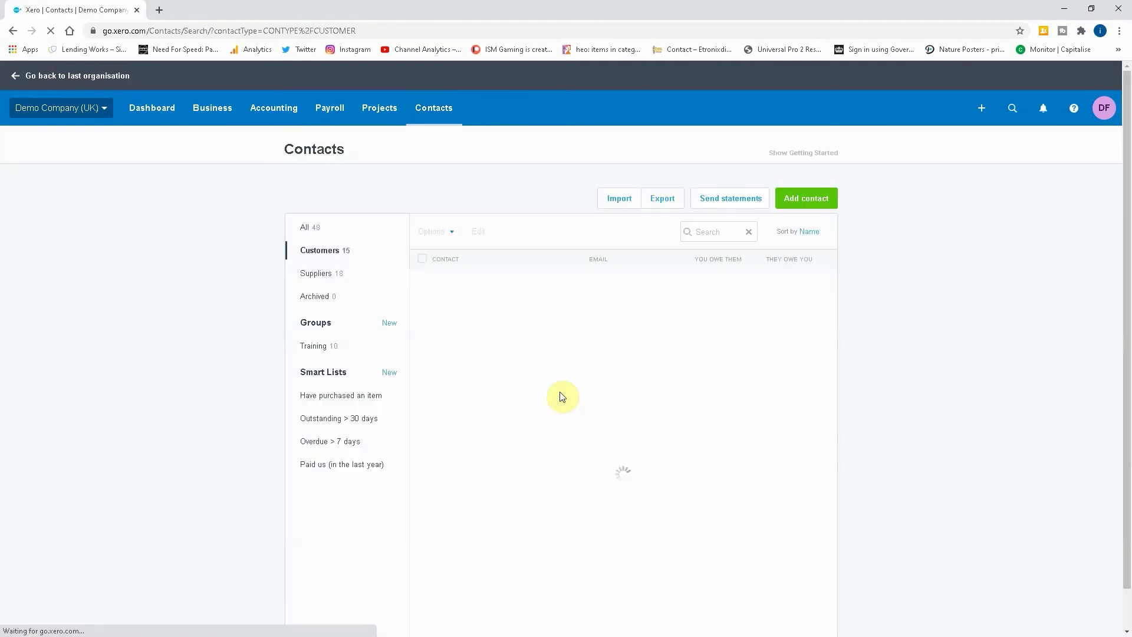
click(790, 195)
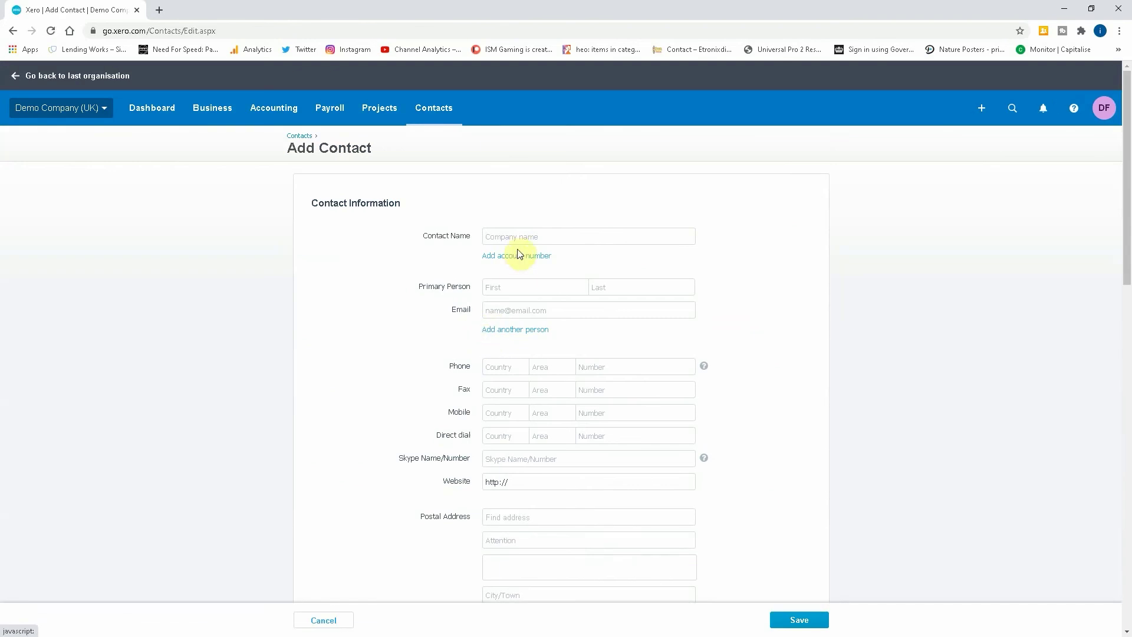
text(ABC Construction)
click(519, 254)
Enter the primary person's name and e-mail address, then save the contact.
click(553, 293)
text(JohnSMith)
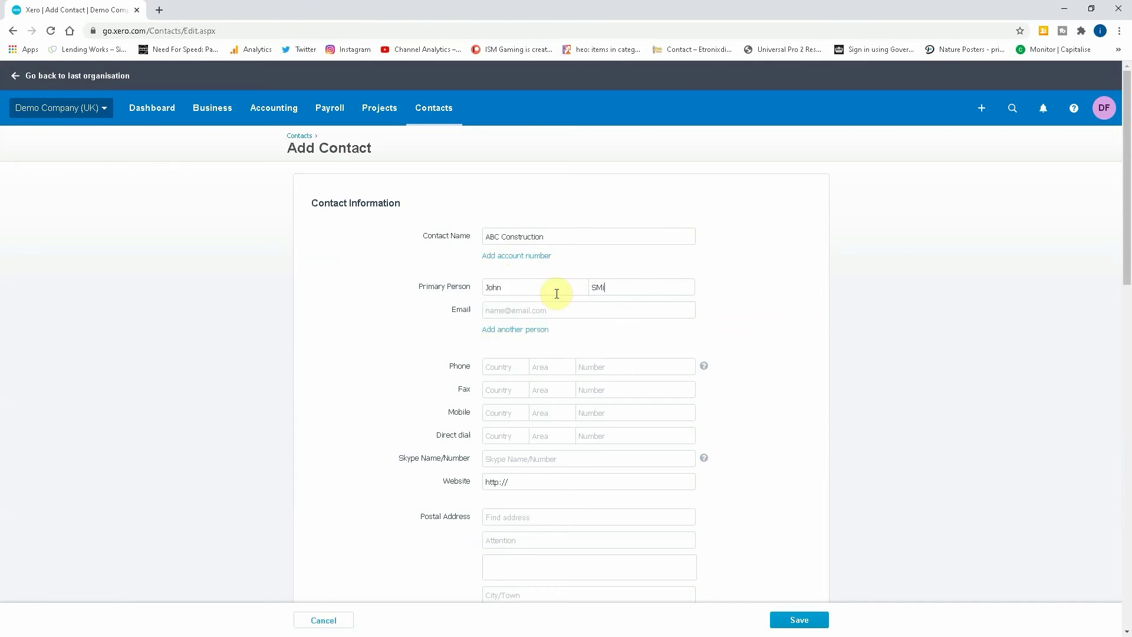
key(Tab)
scroll(557, 293, down, 9)
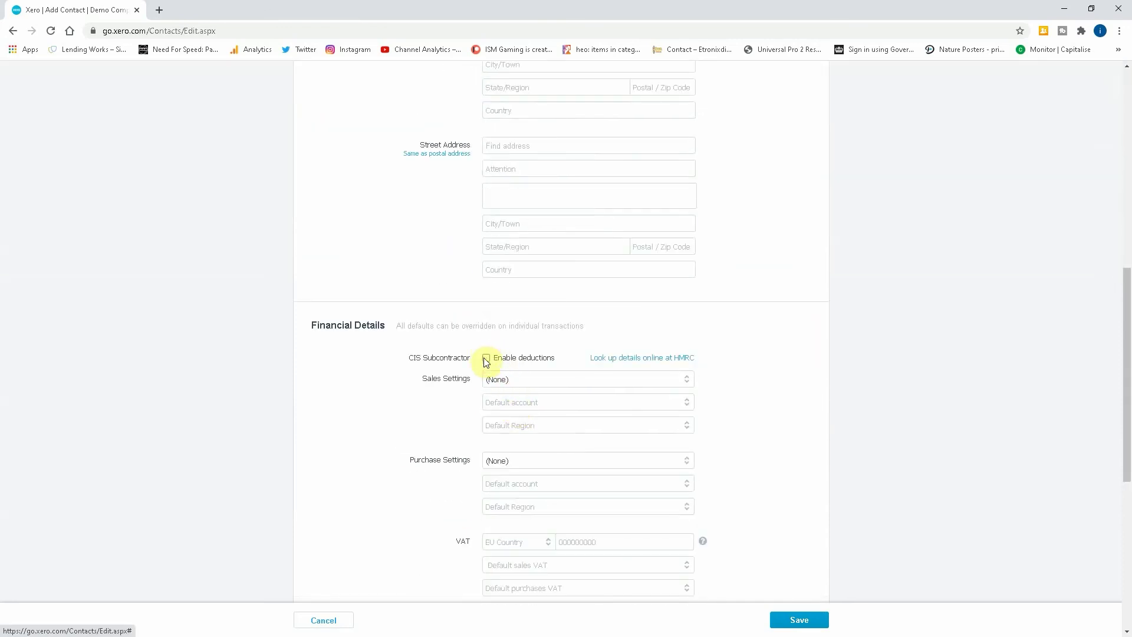
scroll(496, 499, down, 2)
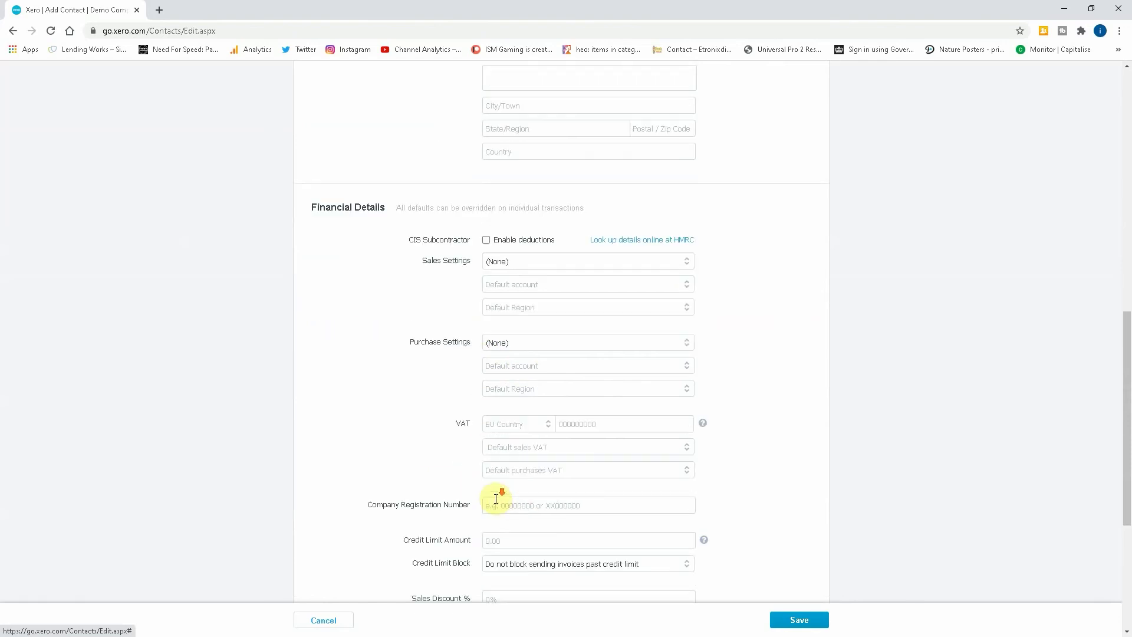
scroll(496, 499, down, 3)
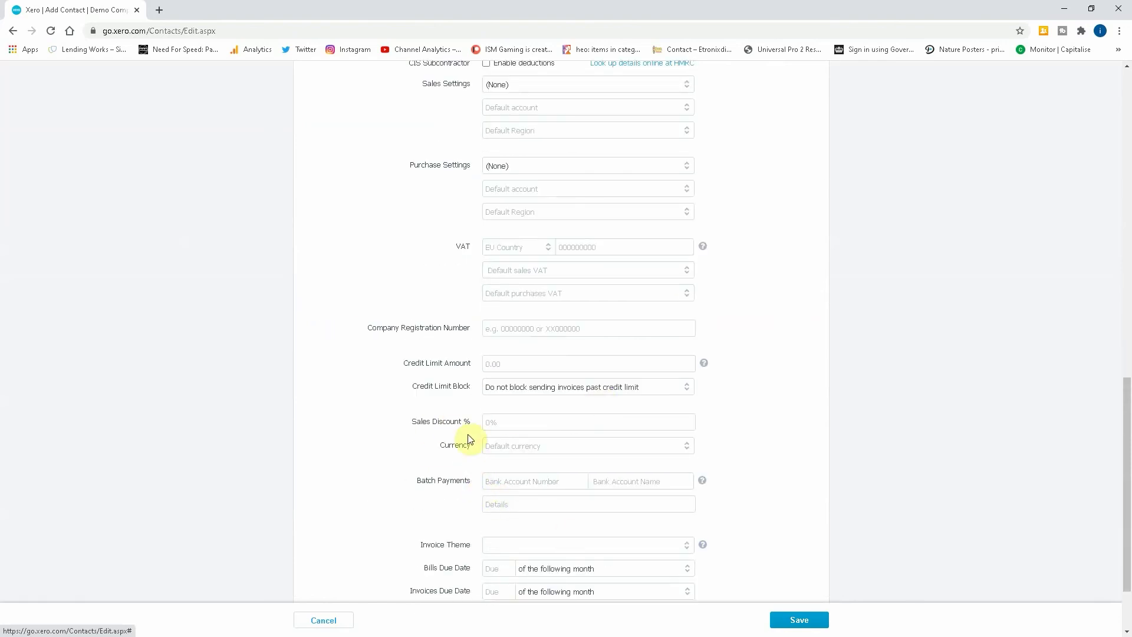
scroll(469, 438, up, 4)
scroll(506, 445, up, 2)
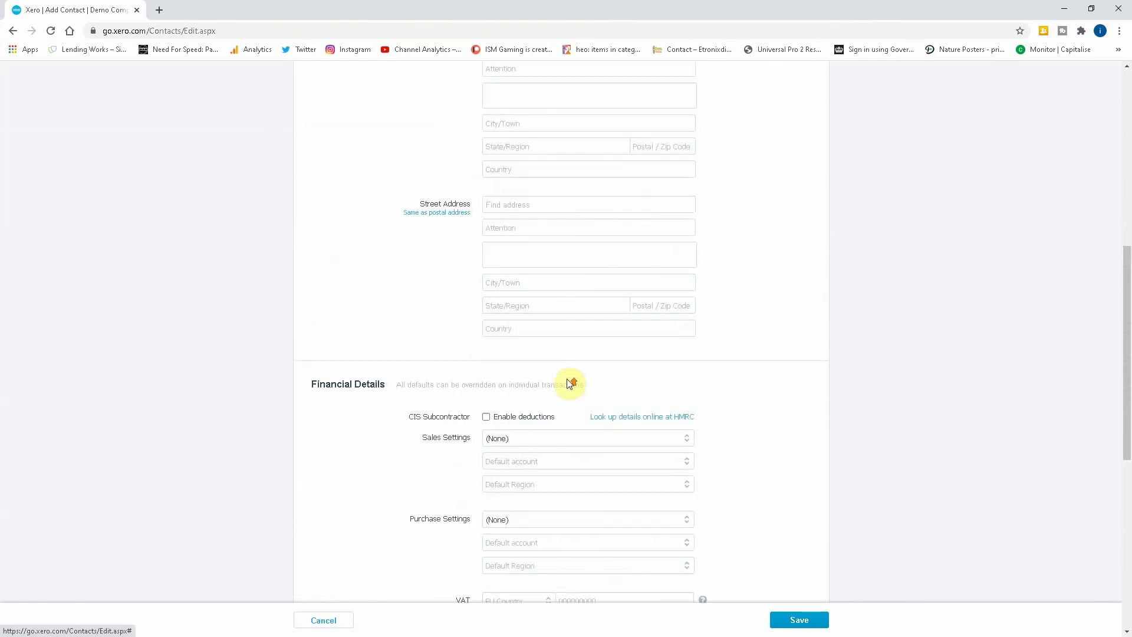
scroll(567, 386, up, 8)
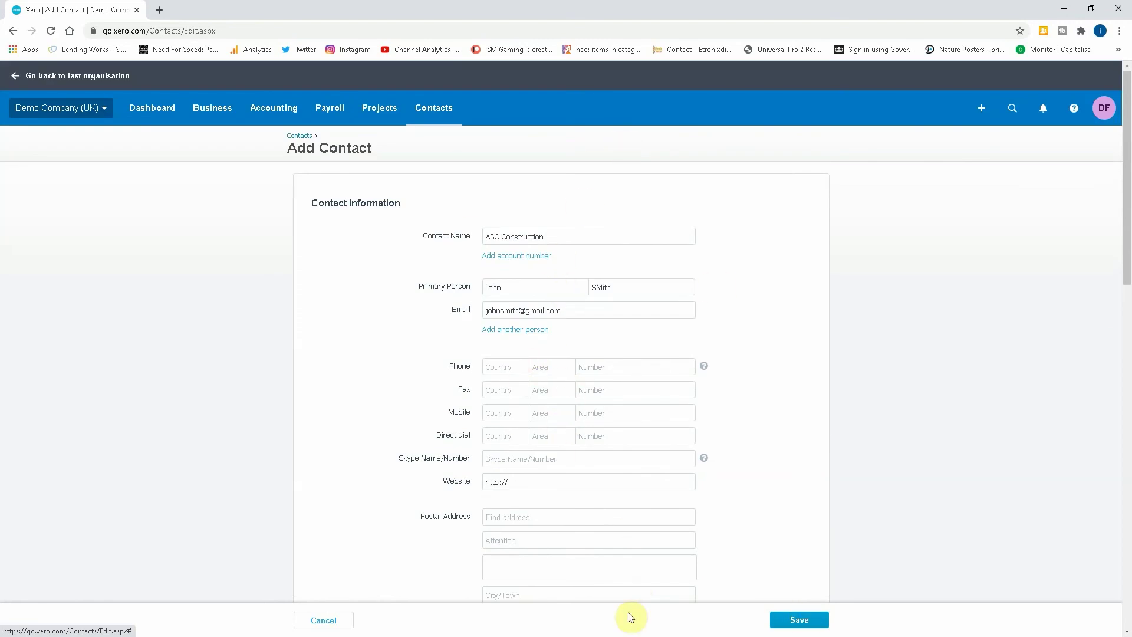
scroll(607, 513, down, 4)
scroll(725, 584, down, 2)
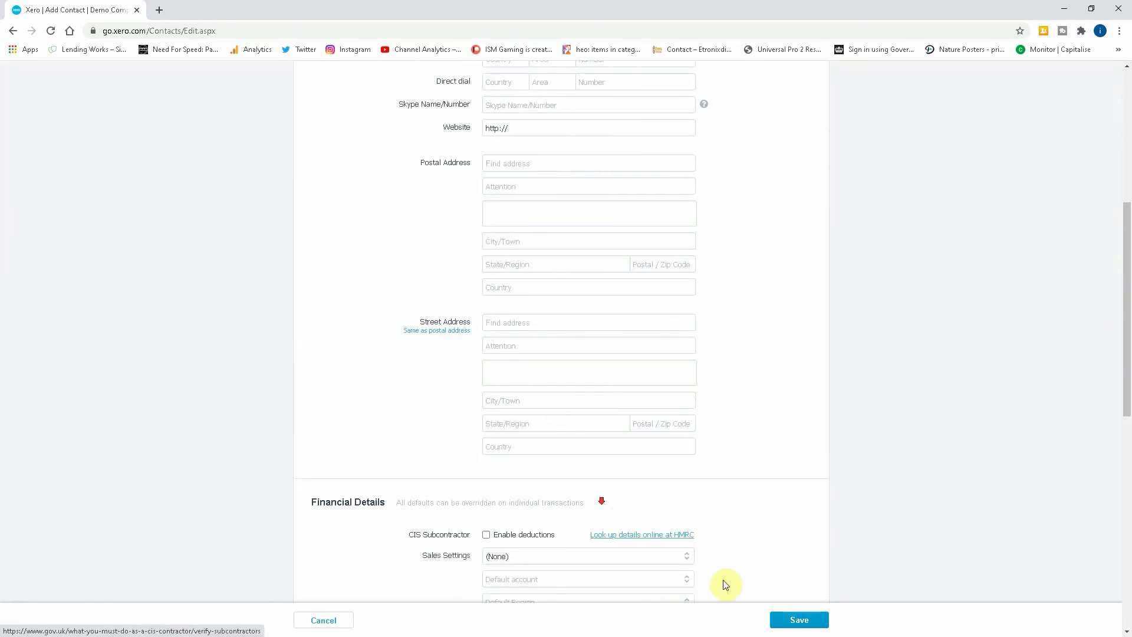
click(797, 619)
scroll(296, 574, down, 1)
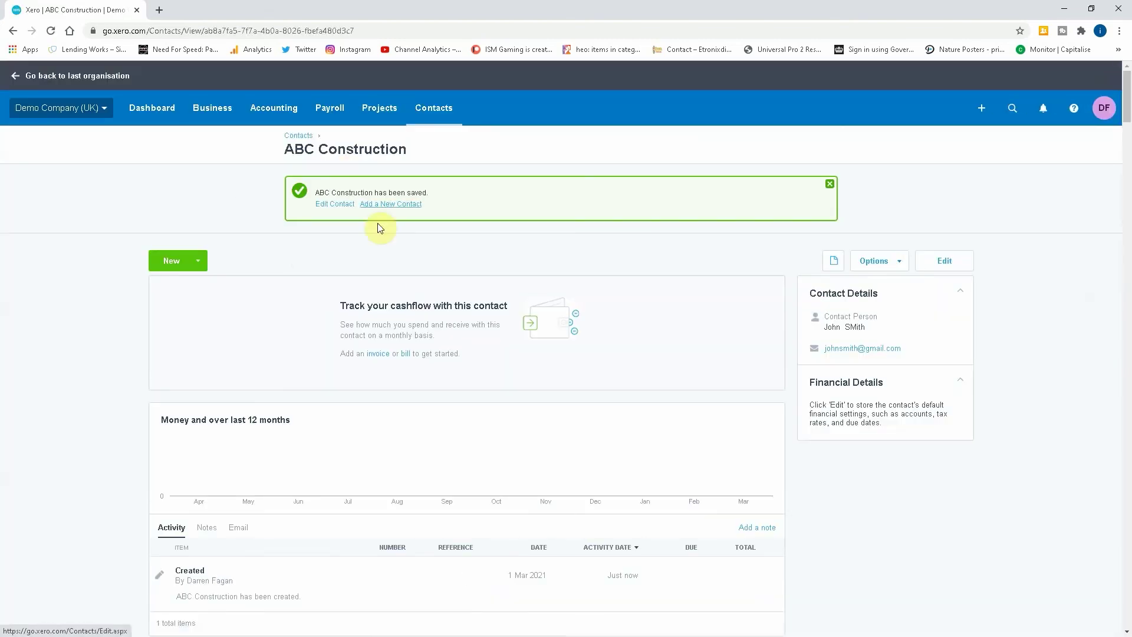
Start a new invoice for ABC Construction with a due date of 8 March 2021.
click(195, 261)
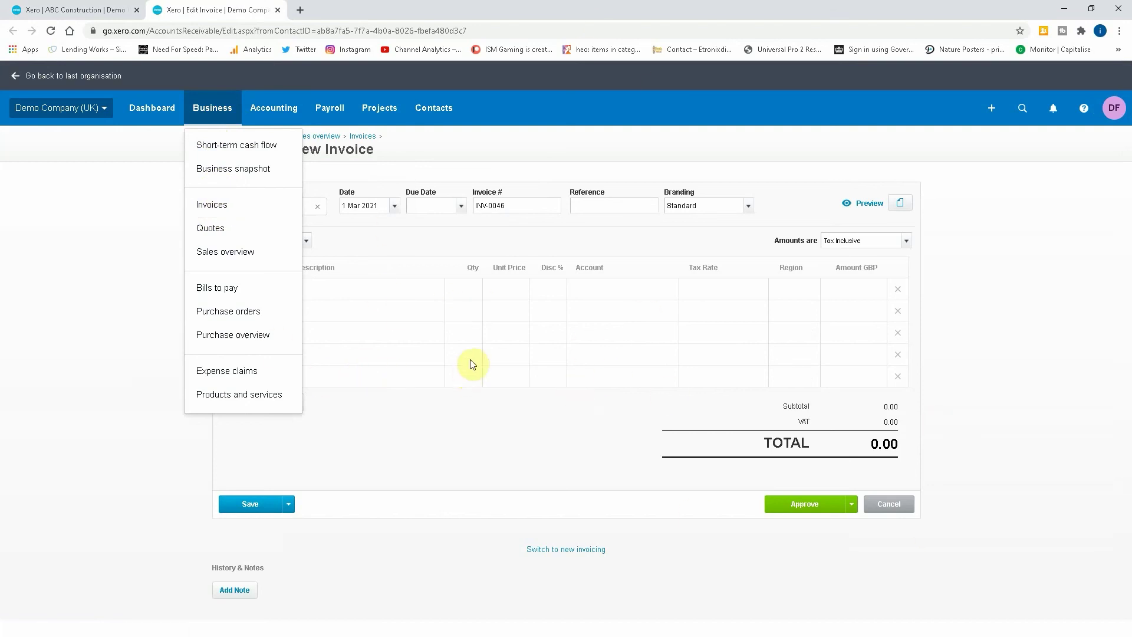
click(383, 433)
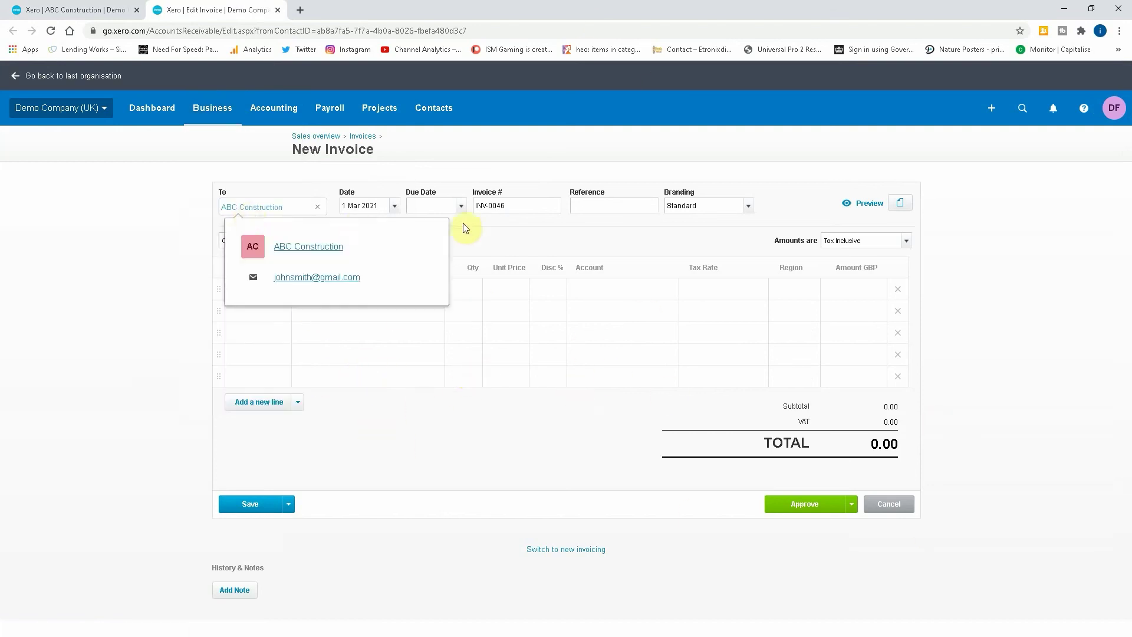
click(461, 205)
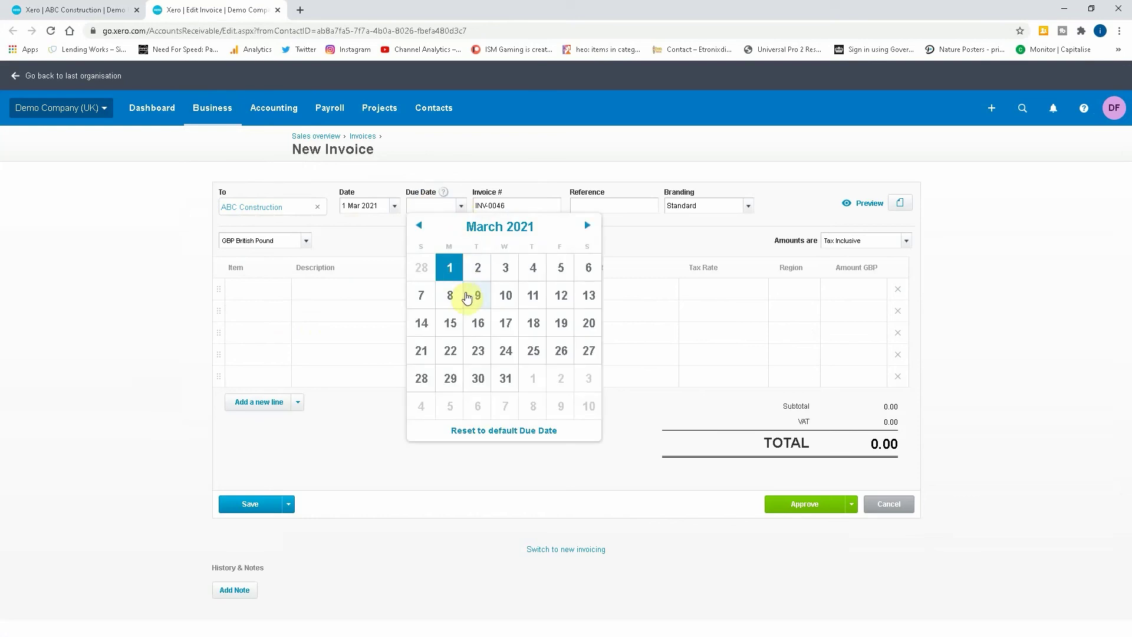
click(451, 295)
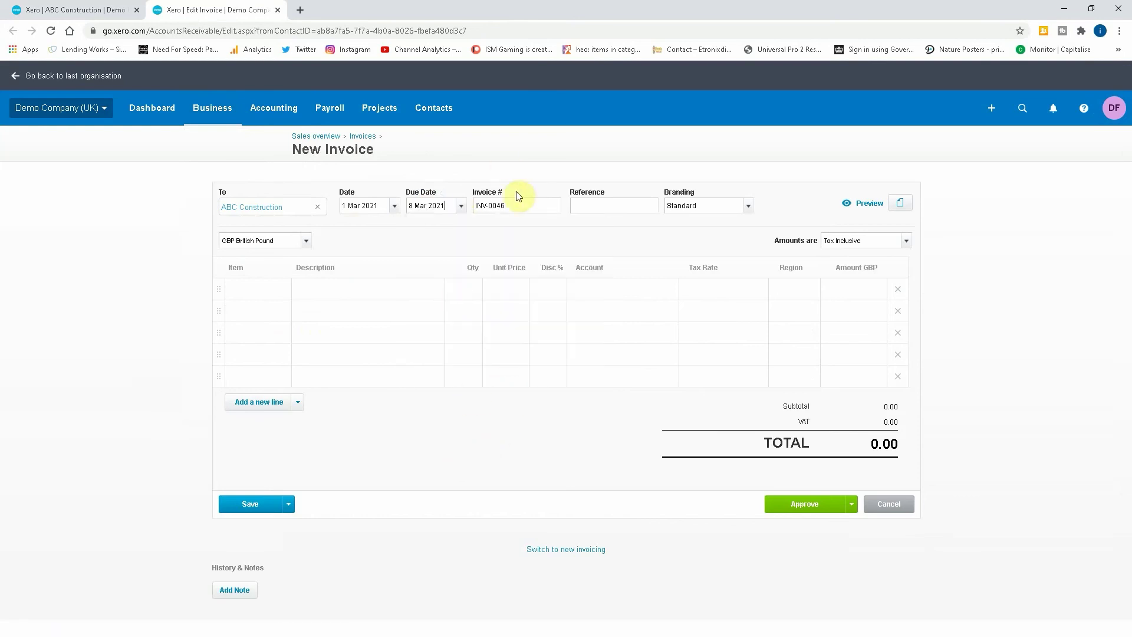
Add an invoice line '5 Days Labour' with a unit price of 1,000.00.
click(334, 302)
text(5 Datys)
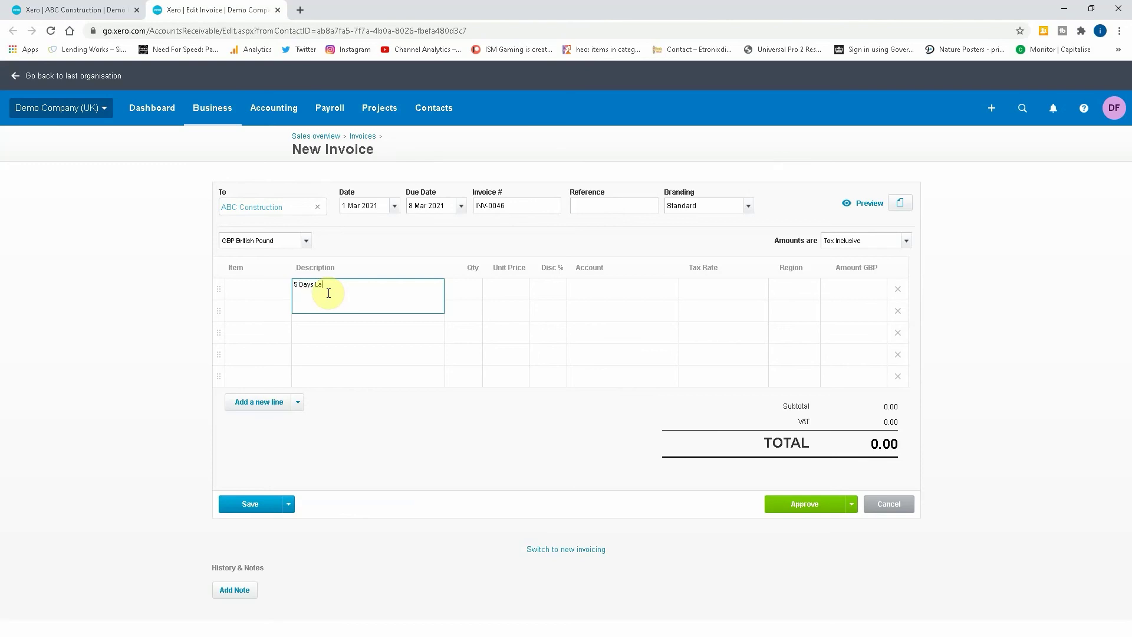
text( Labour)
key(Tab)
key(Tab)
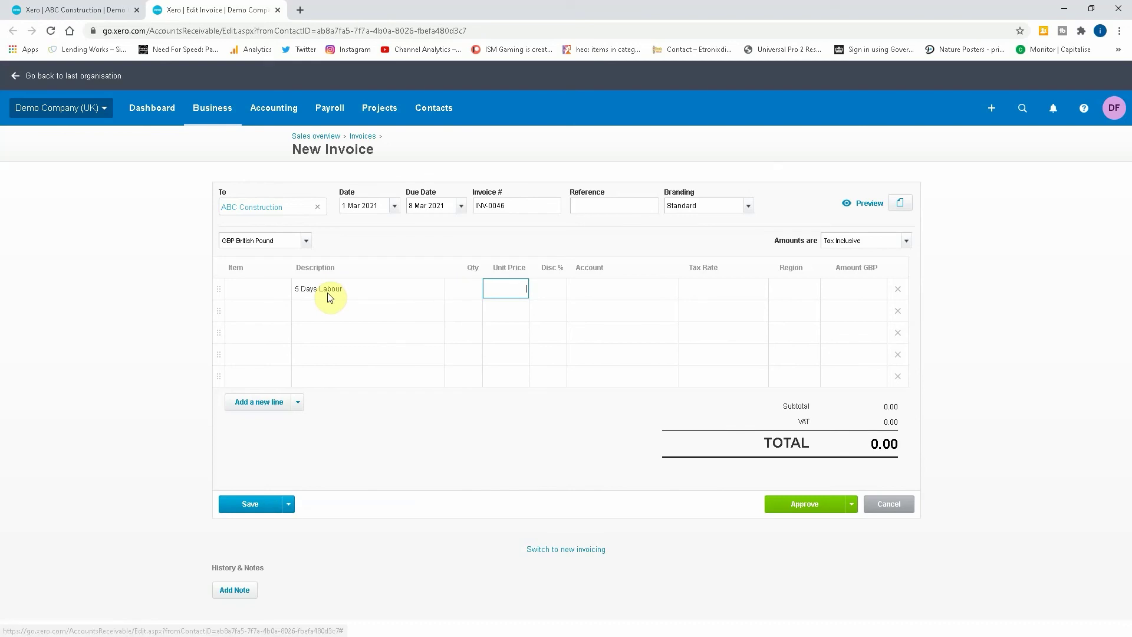
text(1)
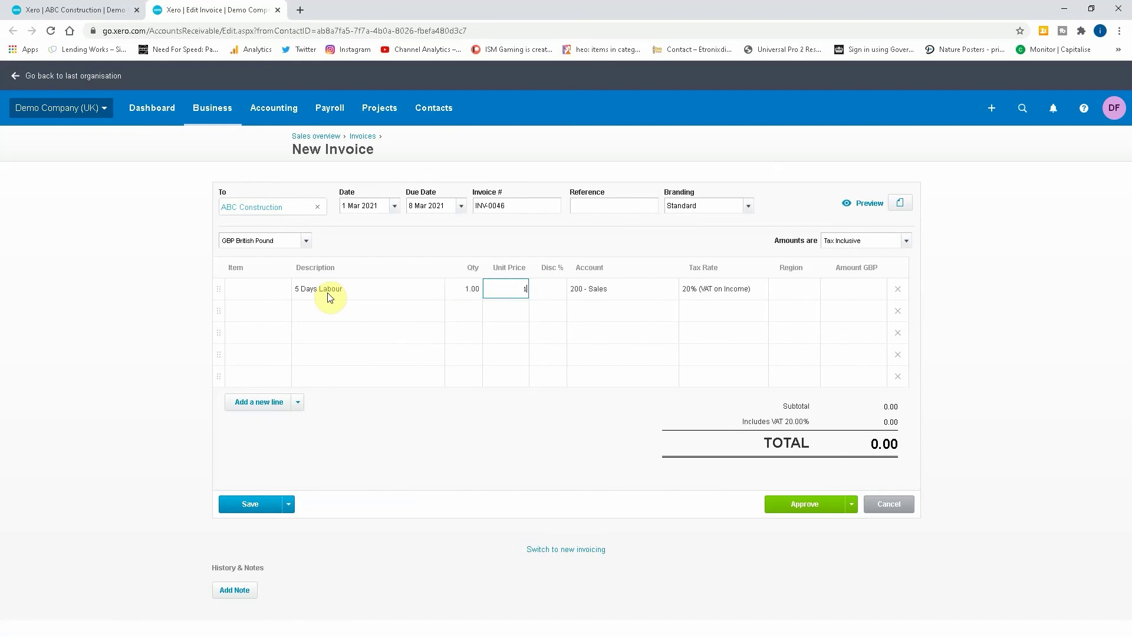
text(,000)
key(Tab)
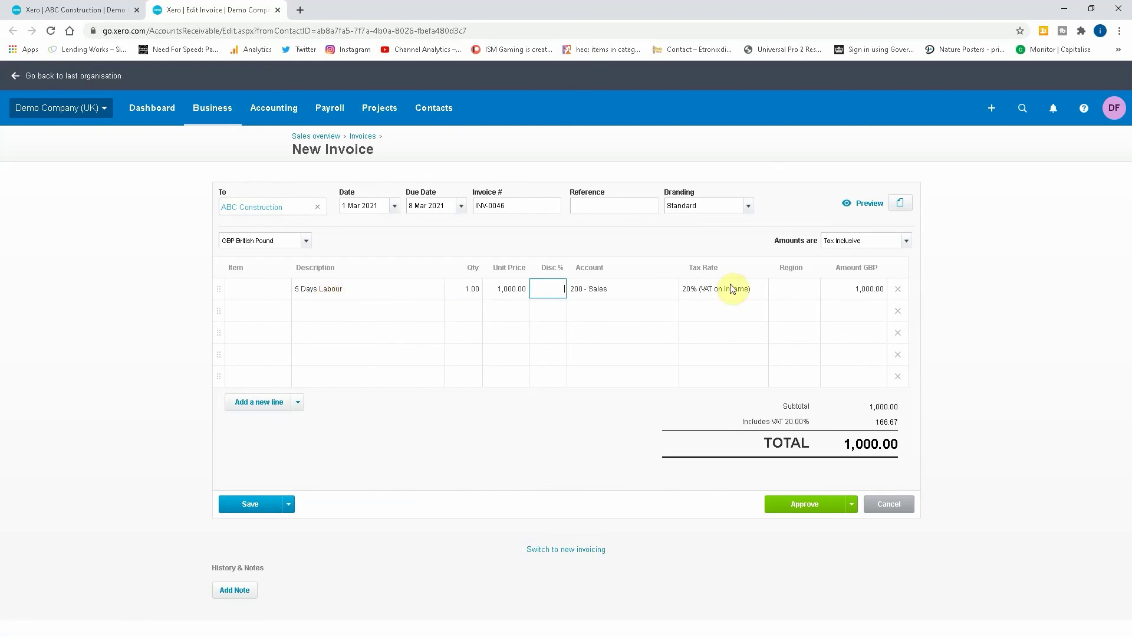
Assign the labour line to account 210 - CIS Labour Income and adjust its tax rate.
click(734, 287)
click(759, 289)
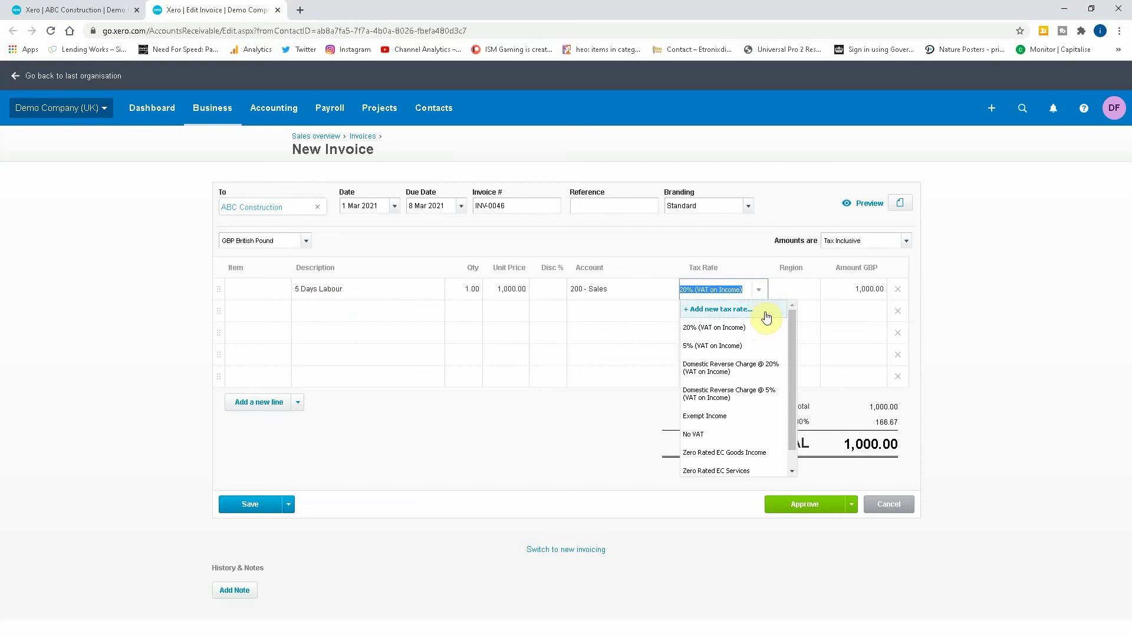
click(748, 367)
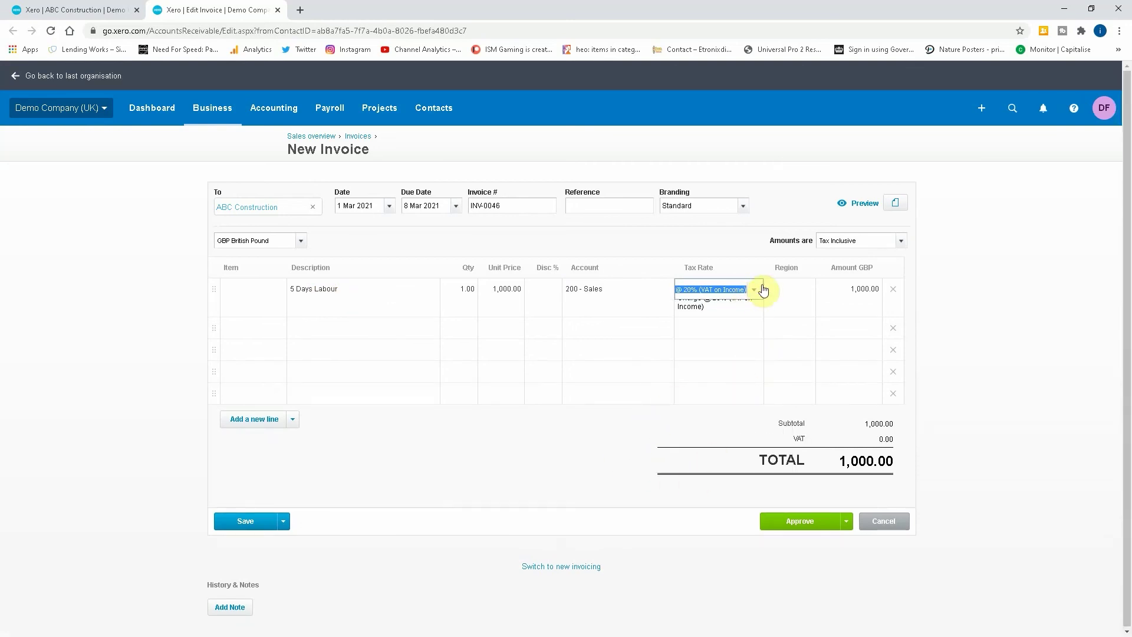
click(628, 289)
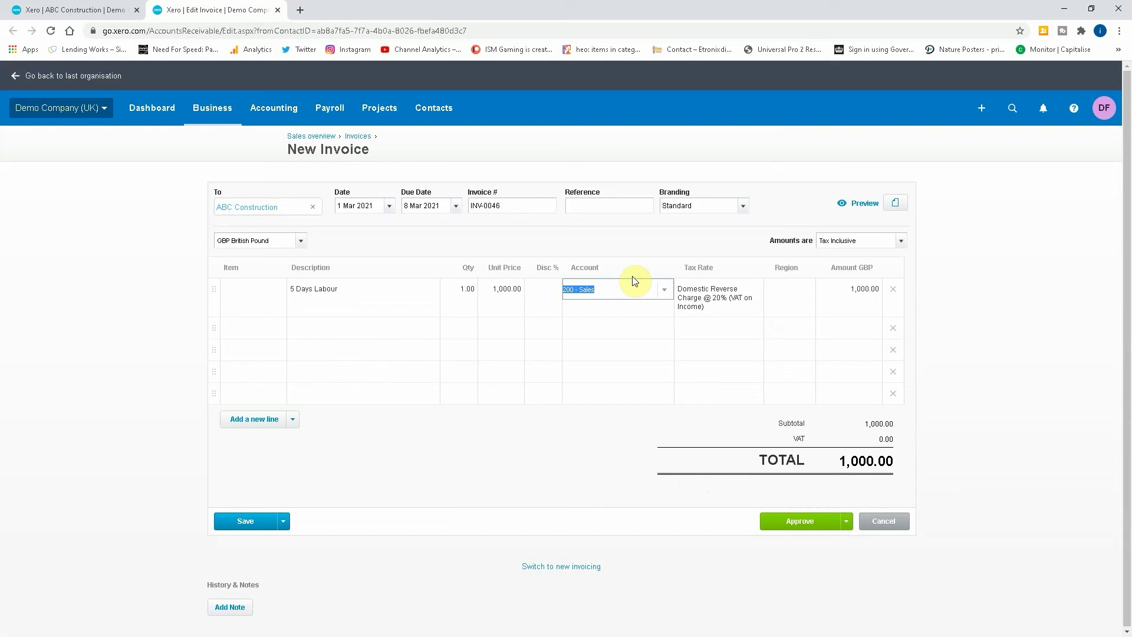
text(cis)
click(620, 311)
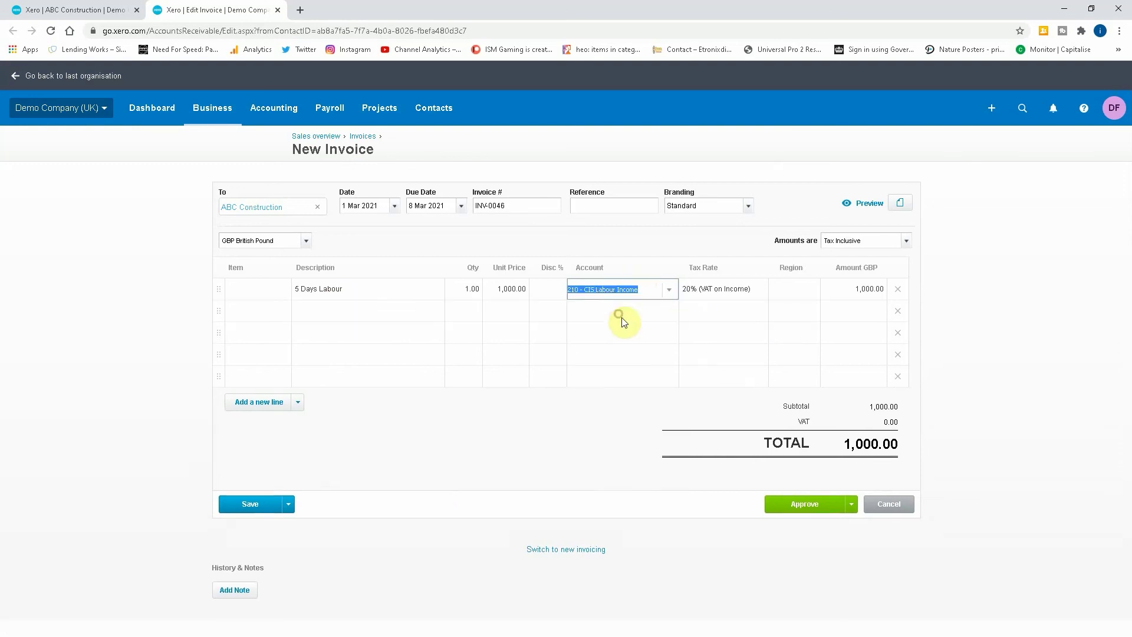
click(752, 288)
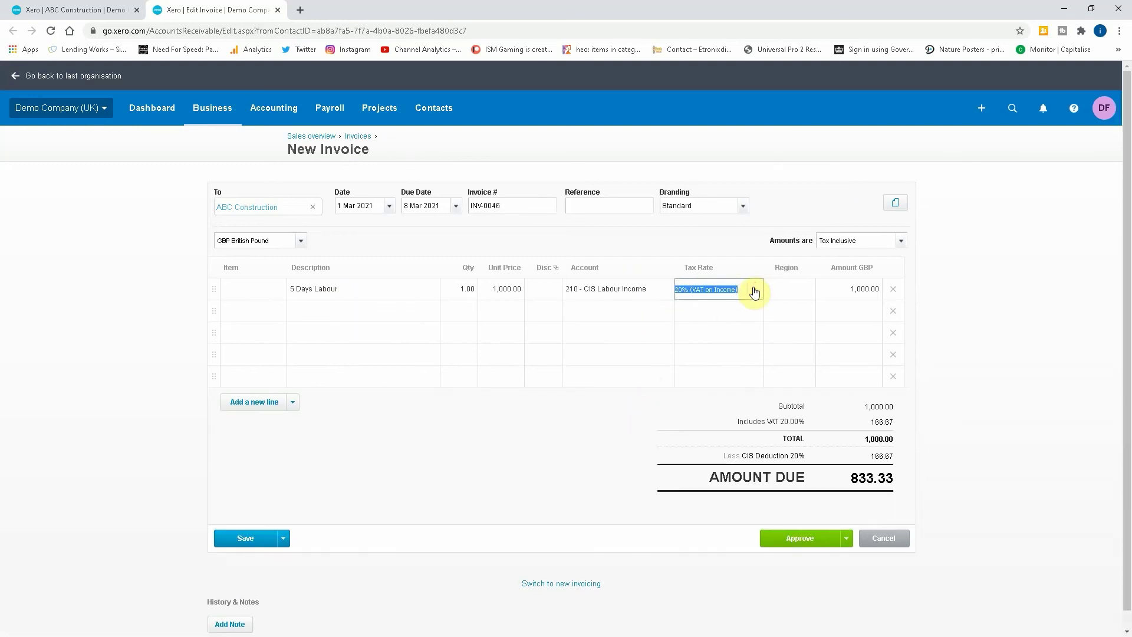
click(715, 366)
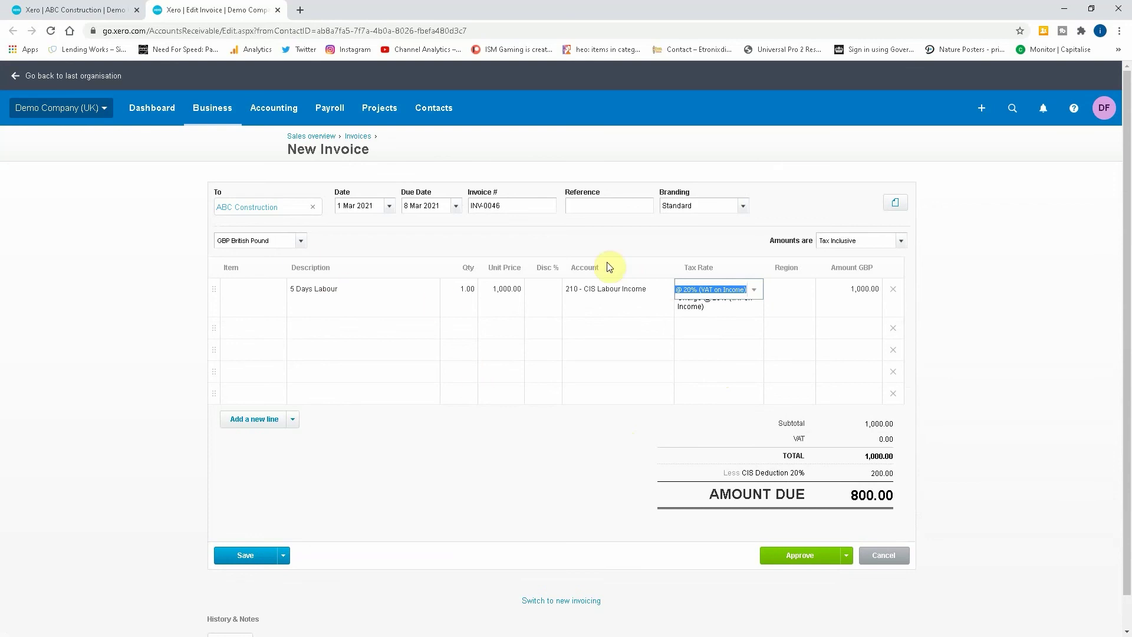
click(755, 290)
click(727, 329)
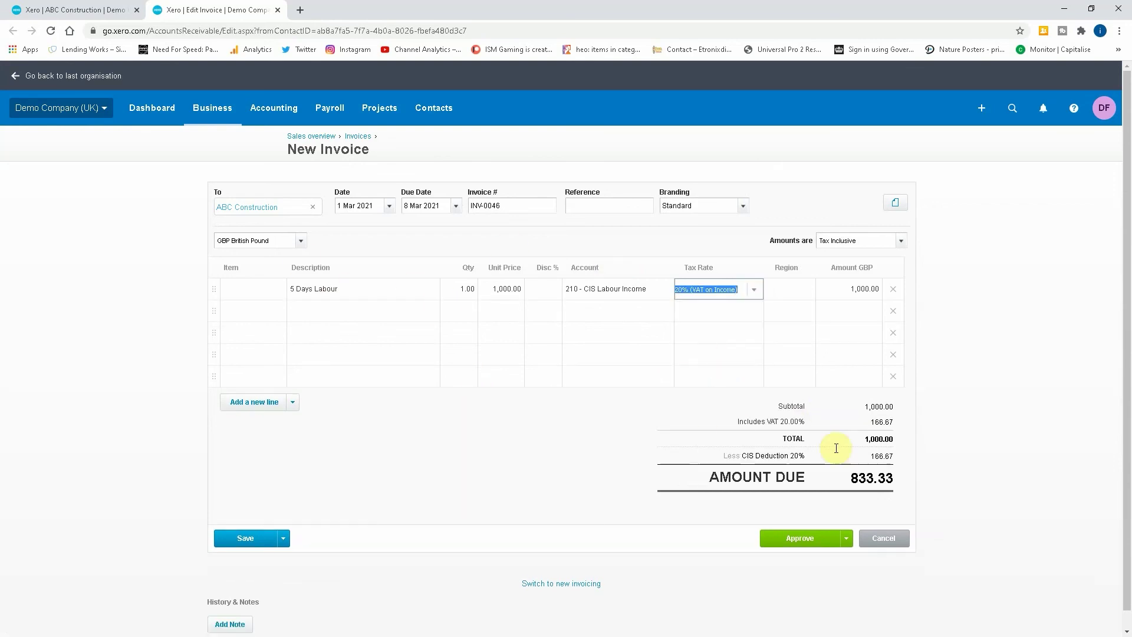
Make amounts tax exclusive and apply Domestic Reverse Charge @ 20%, leaving 800.00 due.
click(899, 243)
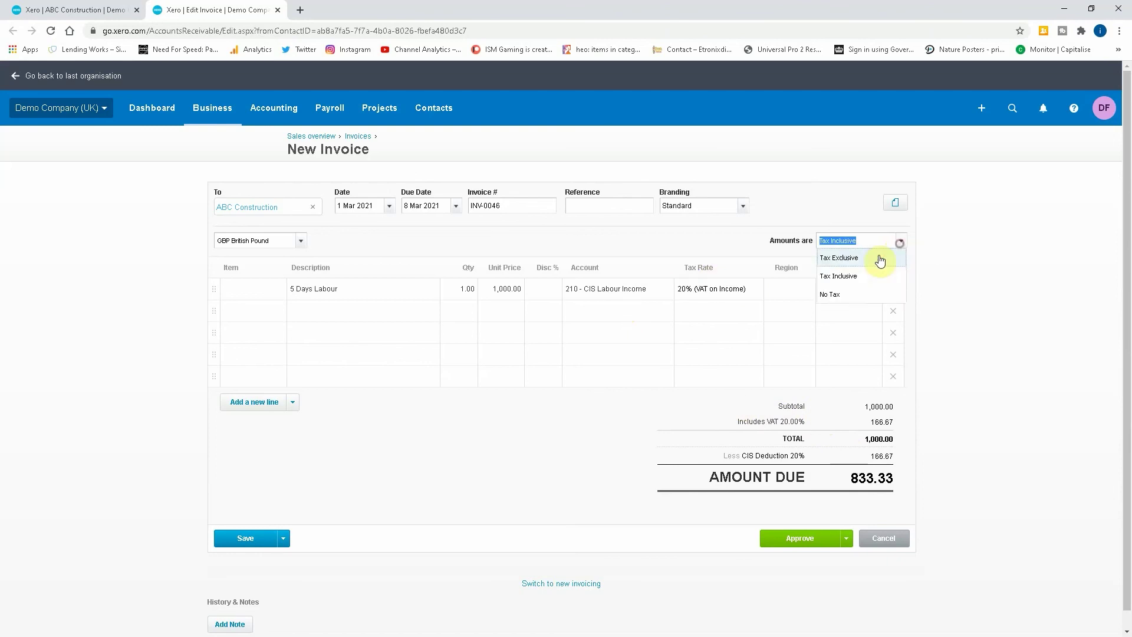
click(844, 263)
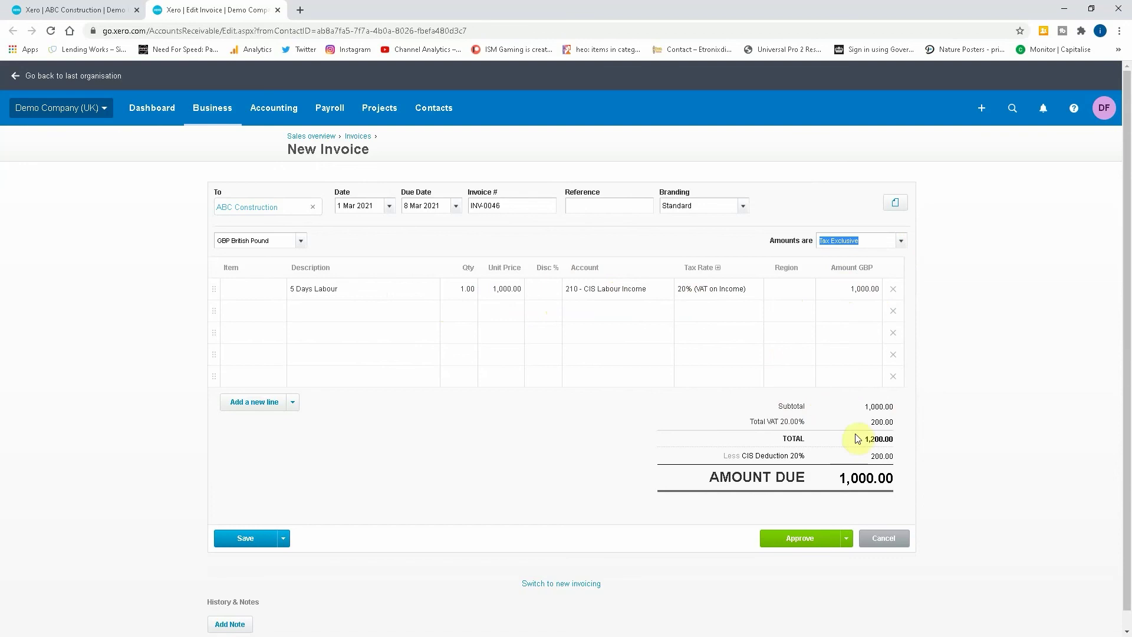
drag(862, 407, 897, 409)
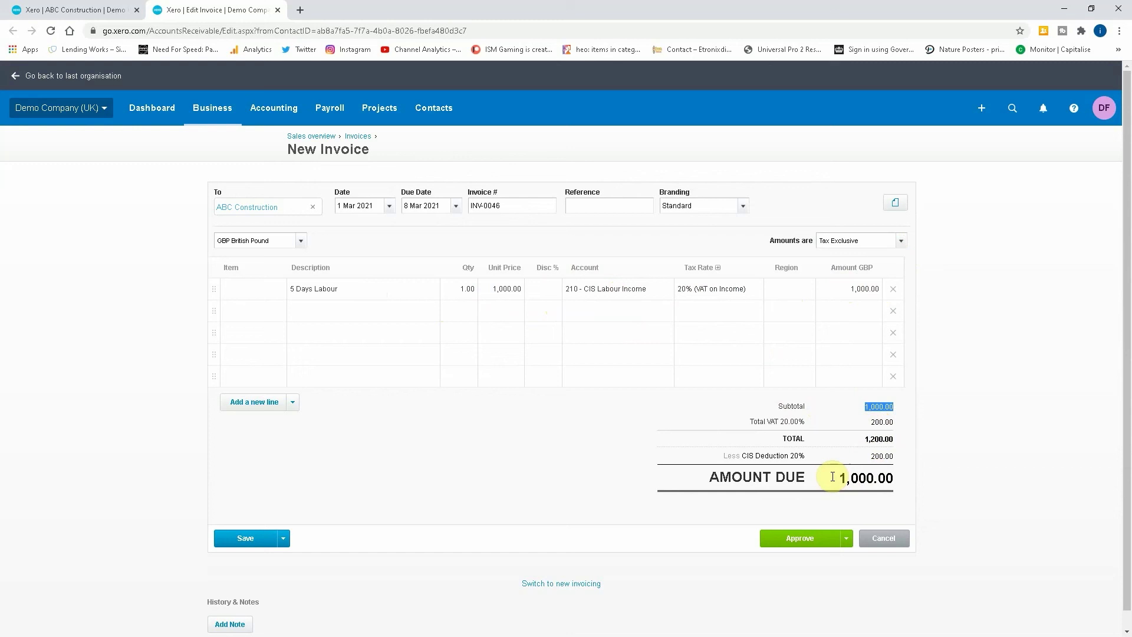
click(737, 289)
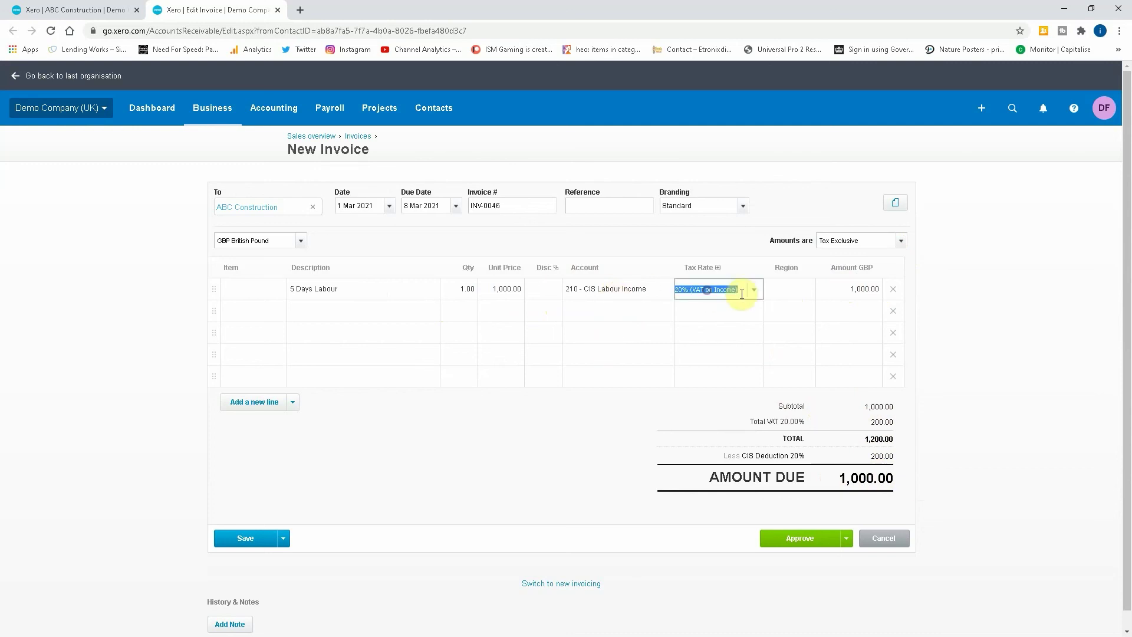
click(755, 298)
click(725, 368)
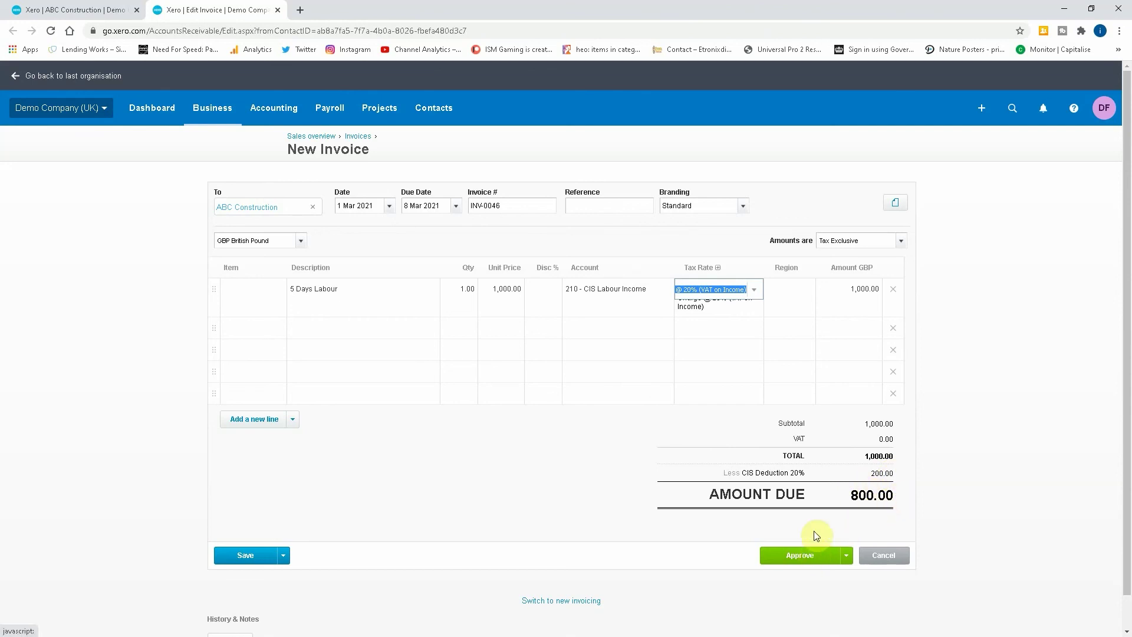
Approve invoice INV-0046 and head to the Accounting menu for VAT returns.
click(793, 553)
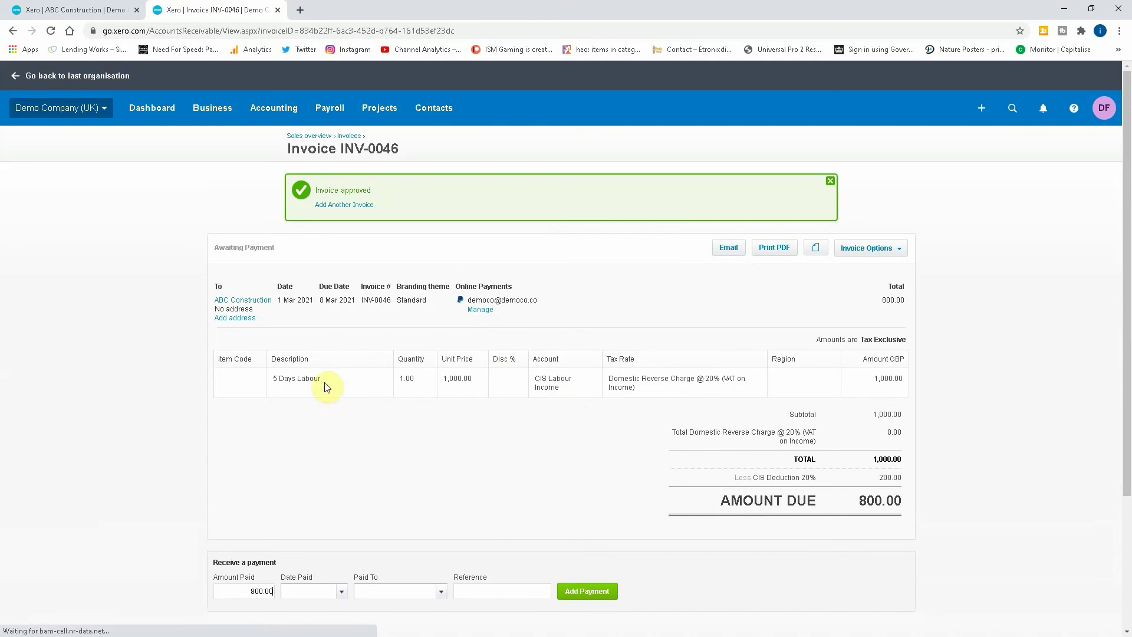
click(268, 110)
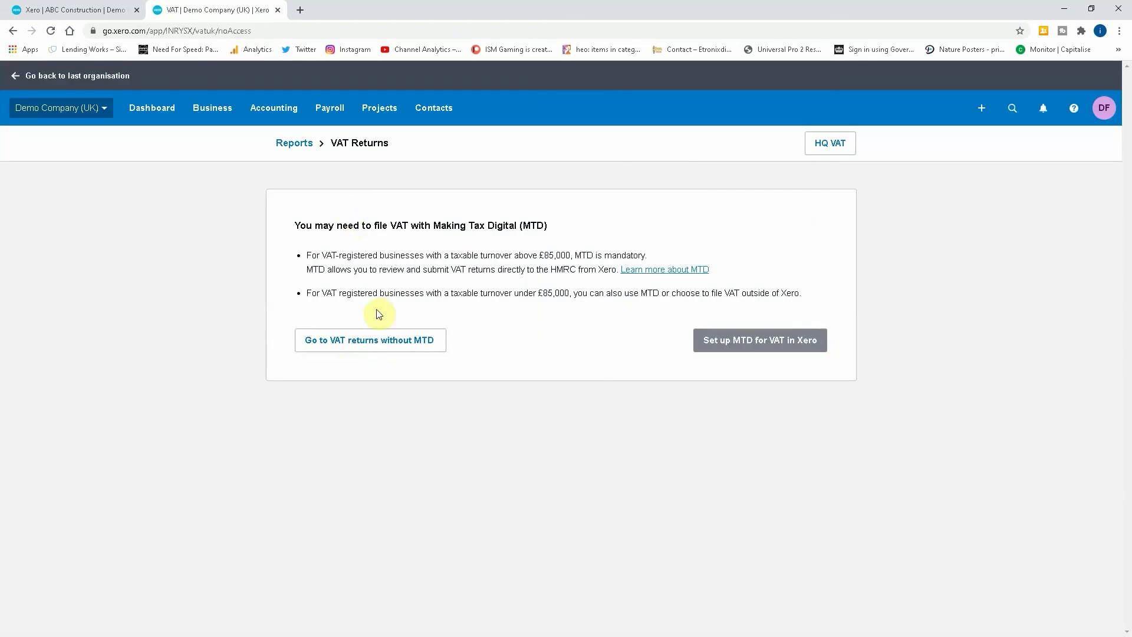
Without MTD, create a VAT return for 01 March to 31 March 2021, showing 1,000 in Box 6.
click(379, 338)
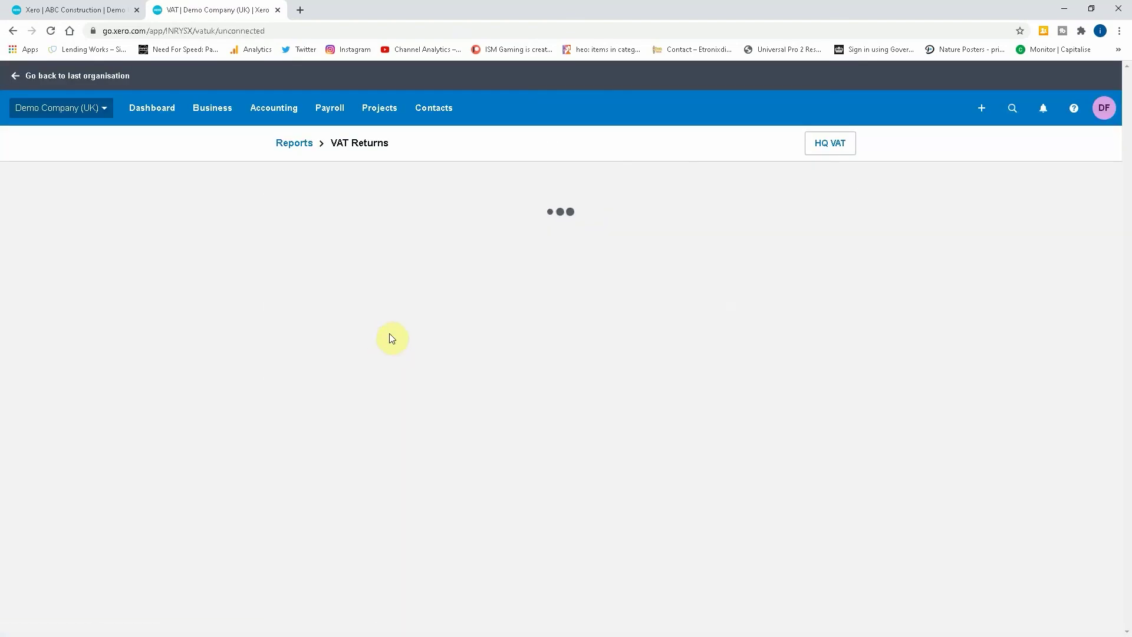
click(363, 331)
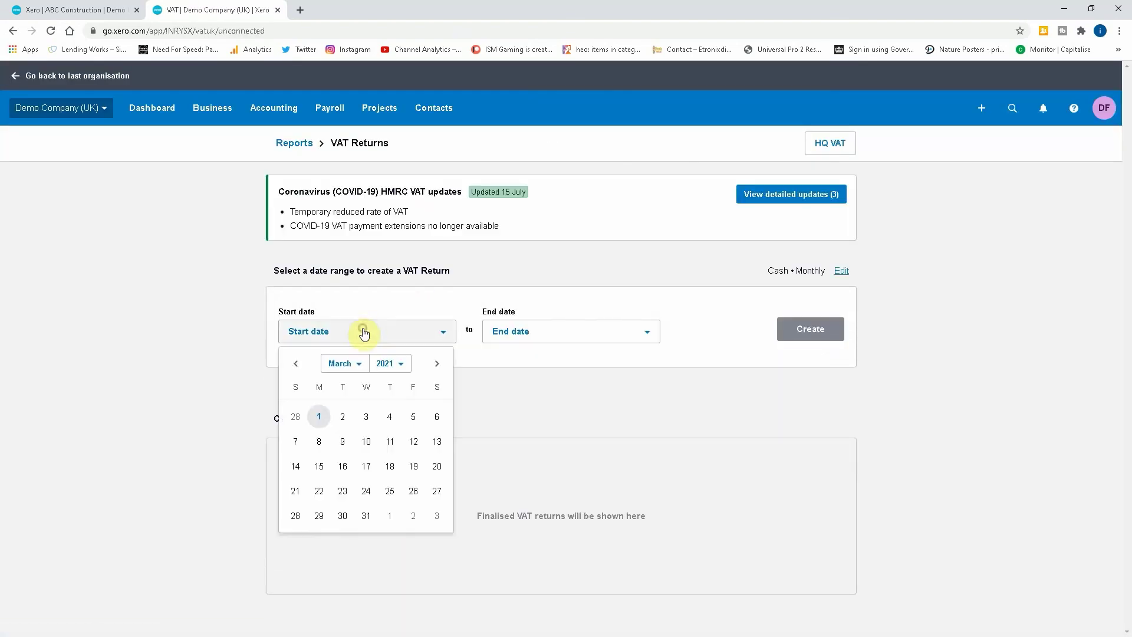
click(319, 416)
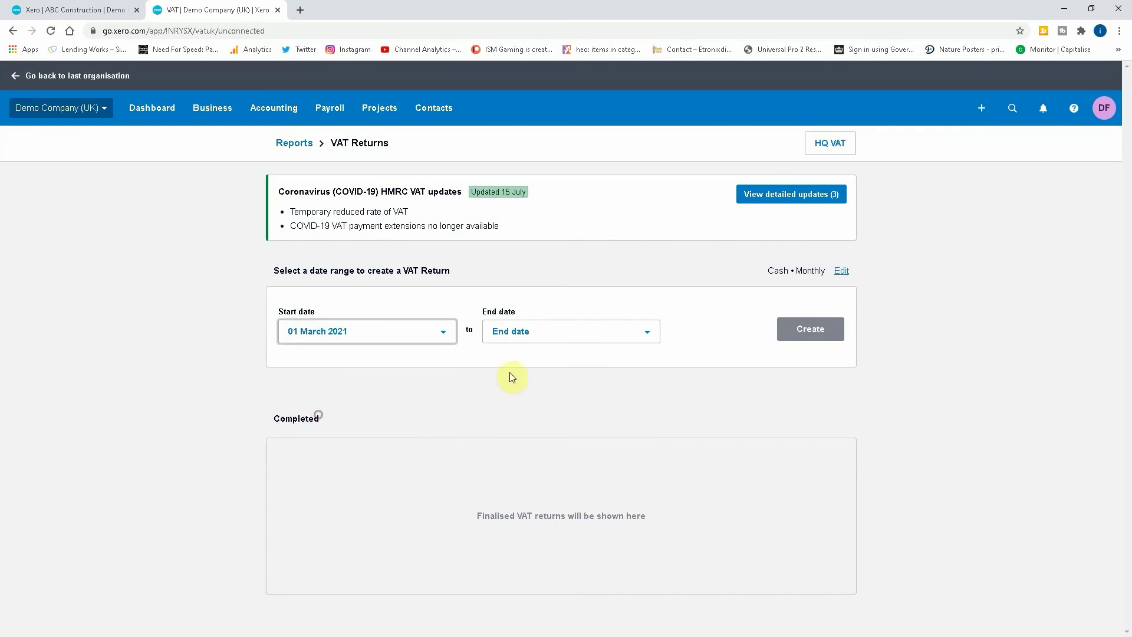
click(583, 340)
click(570, 516)
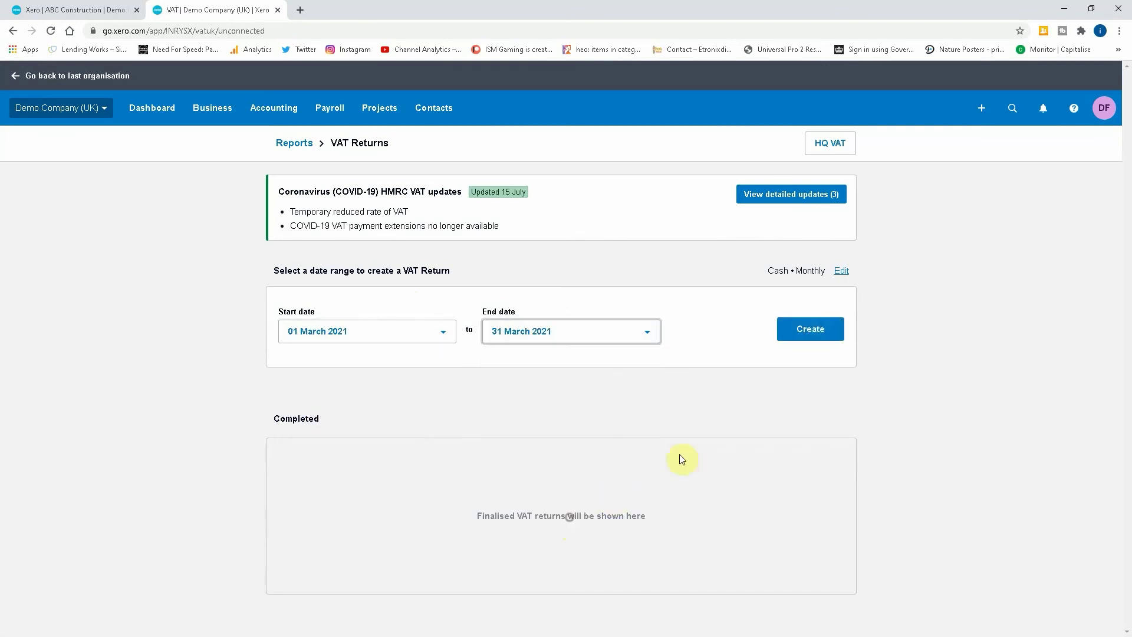
click(820, 341)
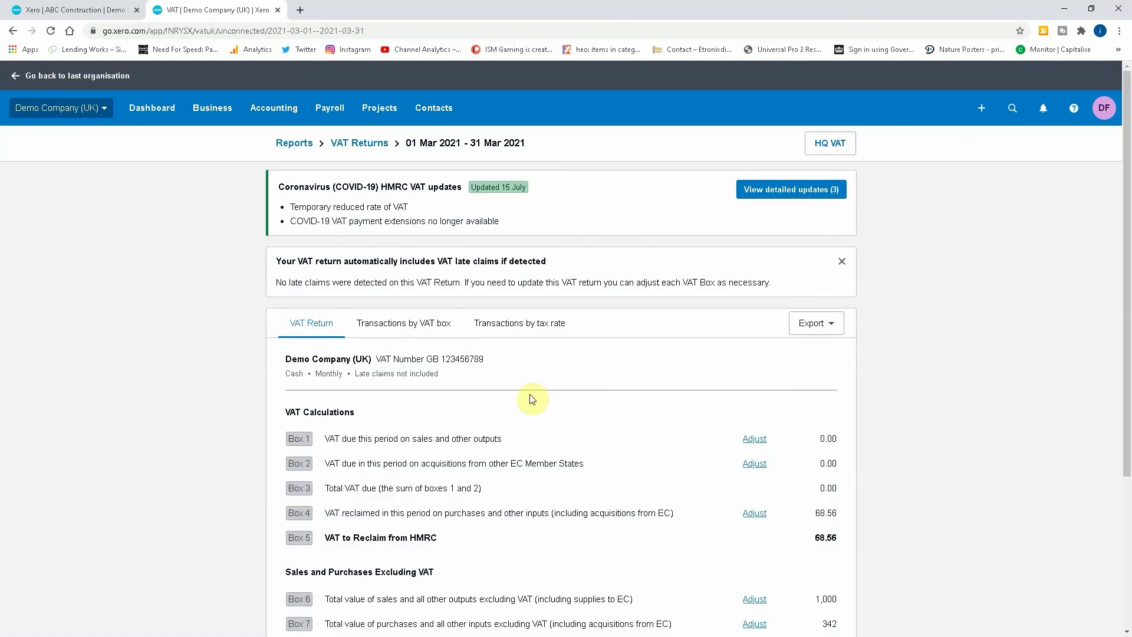
scroll(529, 394, down, 3)
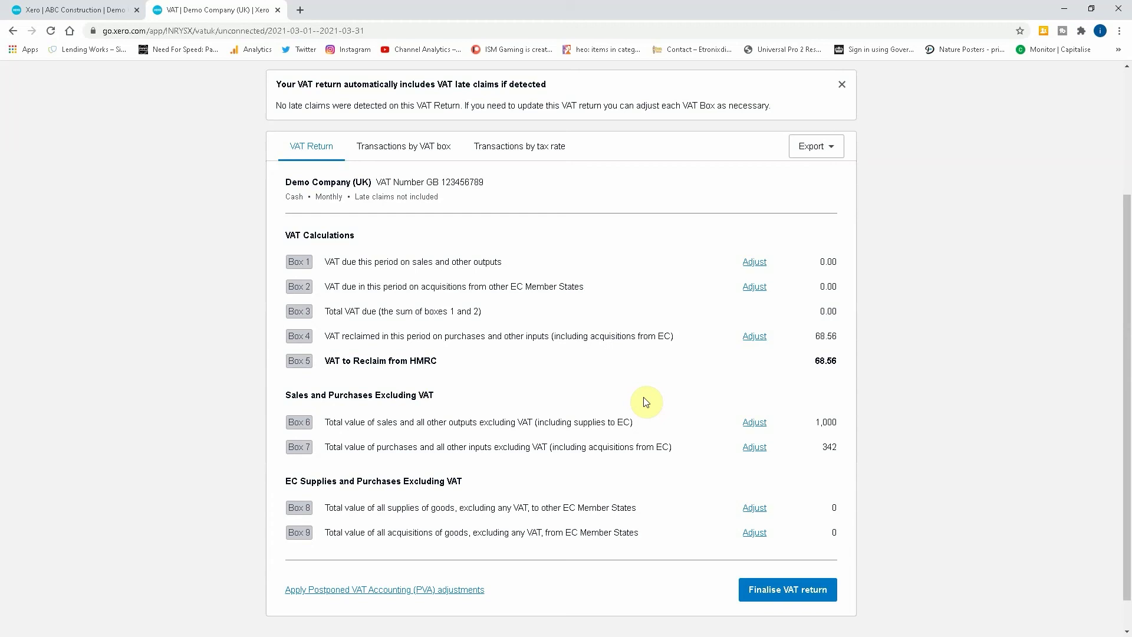
List the return's transactions by VAT box, showing INV-0046's 1,000.00 labour under Box 6.
click(420, 153)
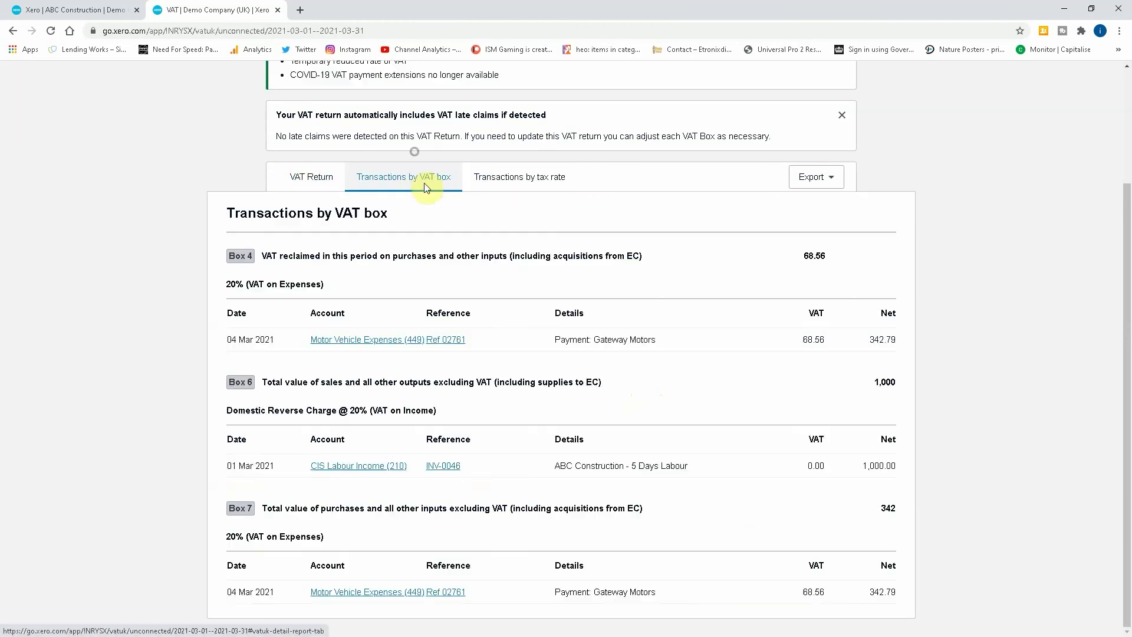